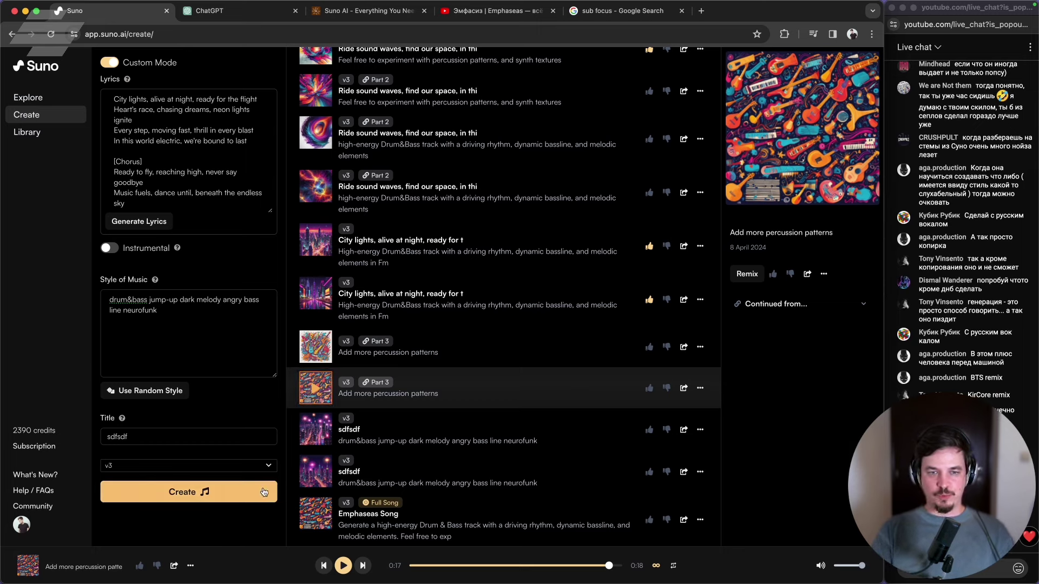
- Download the full Emphaseas Song from Suno as an audio file and bring it into the REAPER project
{"action": "left_click", "coordinate": [699, 521]}
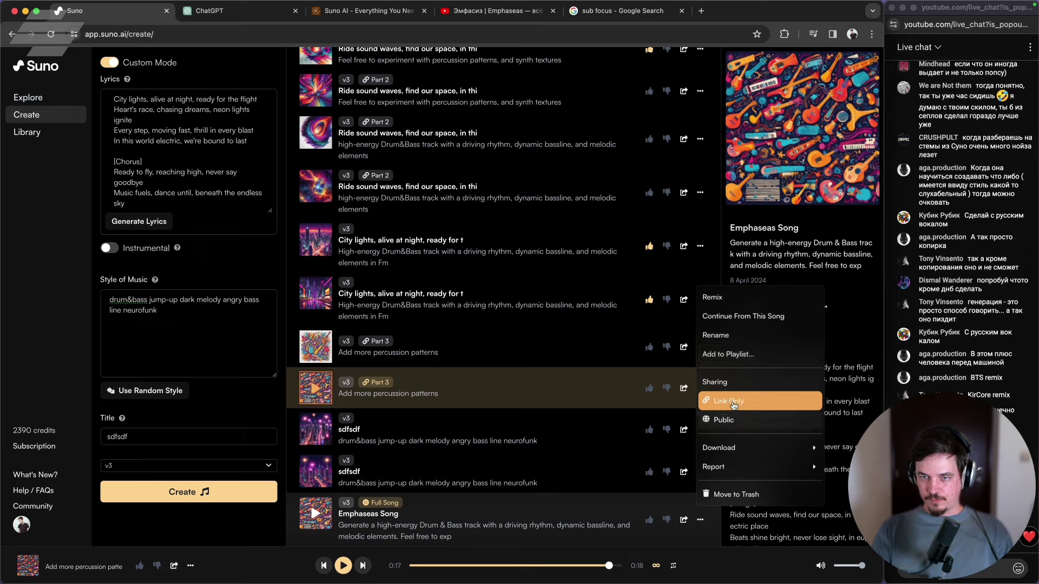
{"action": "mouse_move", "coordinate": [731, 453]}
{"action": "left_click", "coordinate": [657, 449]}
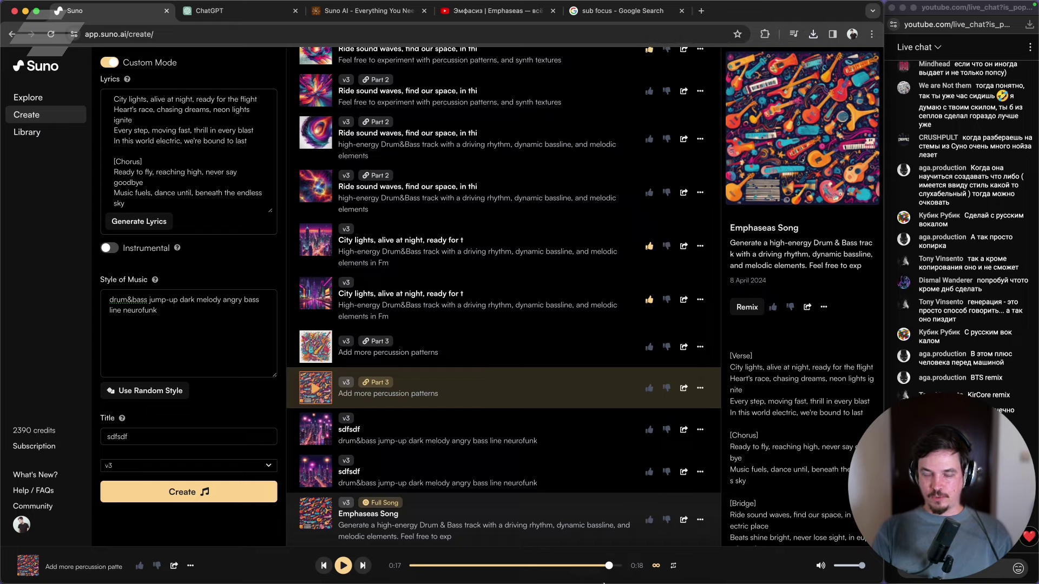
{"action": "left_click", "coordinate": [581, 565]}
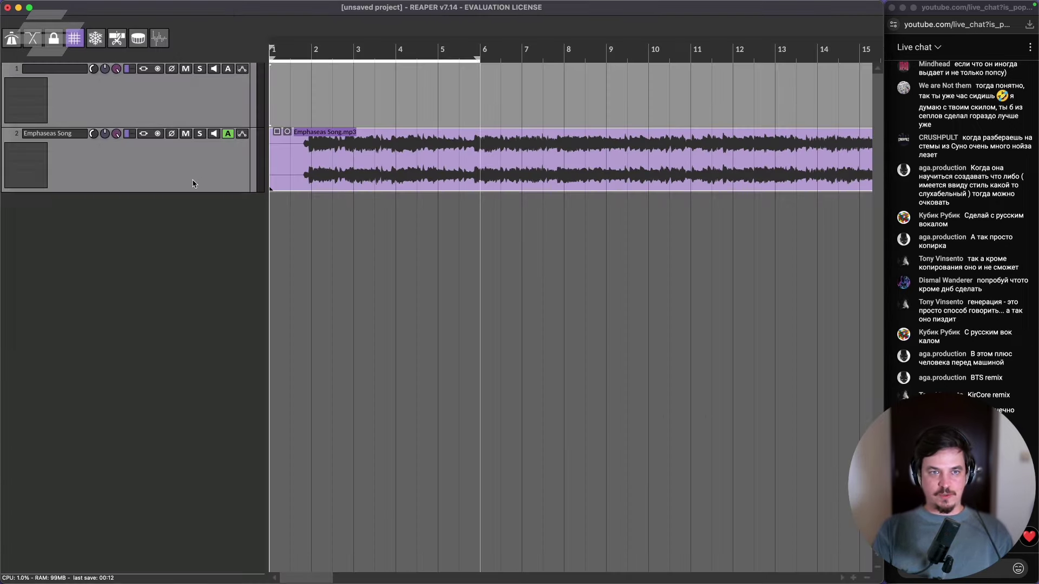
- Make the Emphaseas Song track taller and play the song from about bar 9
{"action": "left_click_drag", "start_coordinate": [190, 191], "coordinate": [221, 342]}
{"action": "scroll", "coordinate": [366, 267], "scroll_direction": "down", "scroll_amount": 5}
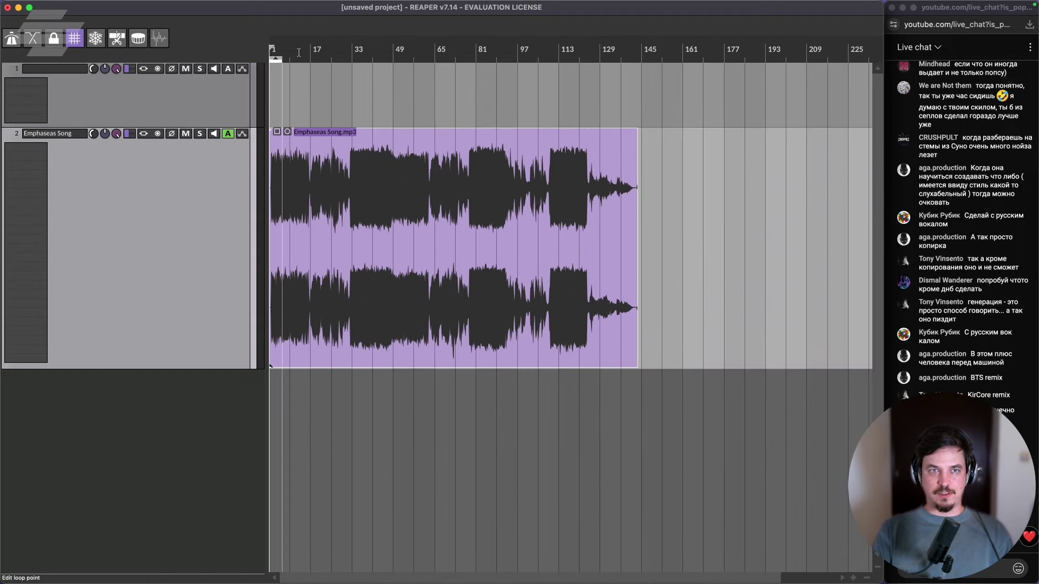
{"action": "left_click", "coordinate": [297, 52]}
{"action": "key", "text": "space"}
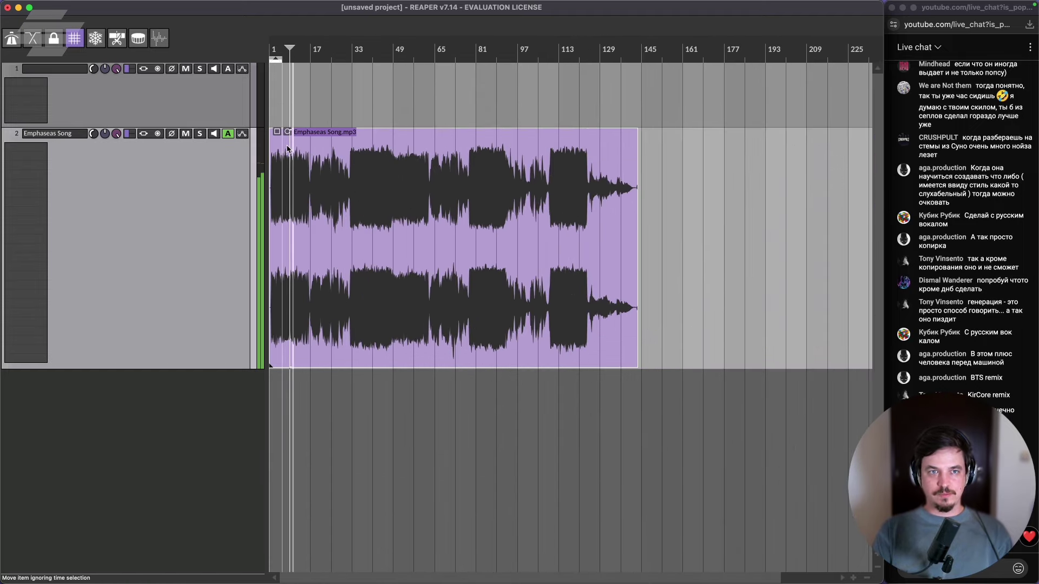
- Slip the audio inside the Emphaseas Song item so its sound begins at bar 1, and play it from the start
{"action": "scroll", "coordinate": [280, 154], "scroll_direction": "up", "scroll_amount": 8}
{"action": "scroll", "coordinate": [285, 157], "scroll_direction": "up", "scroll_amount": 10}
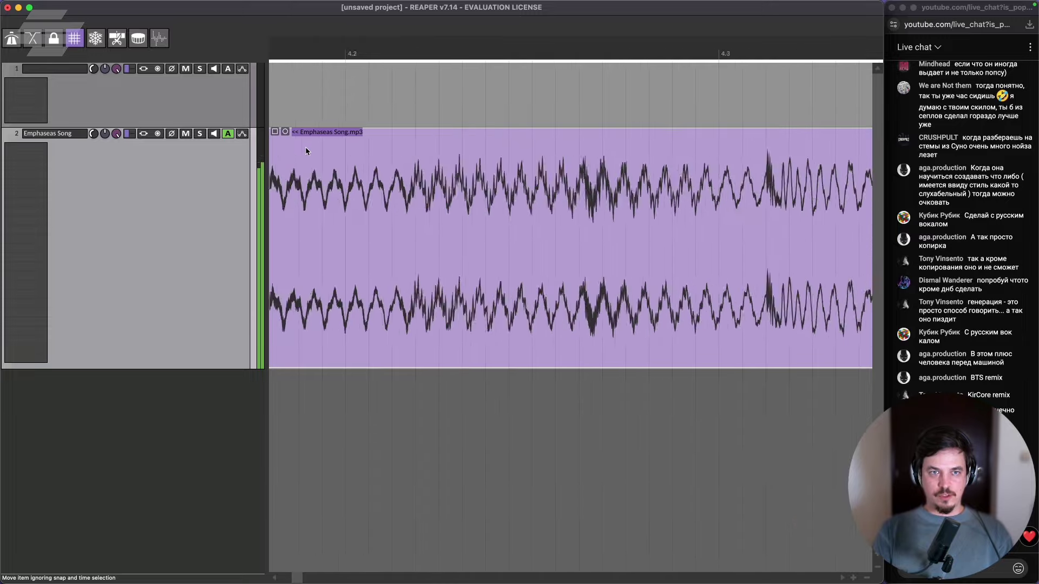
{"action": "scroll", "coordinate": [297, 186], "scroll_direction": "down", "scroll_amount": 10}
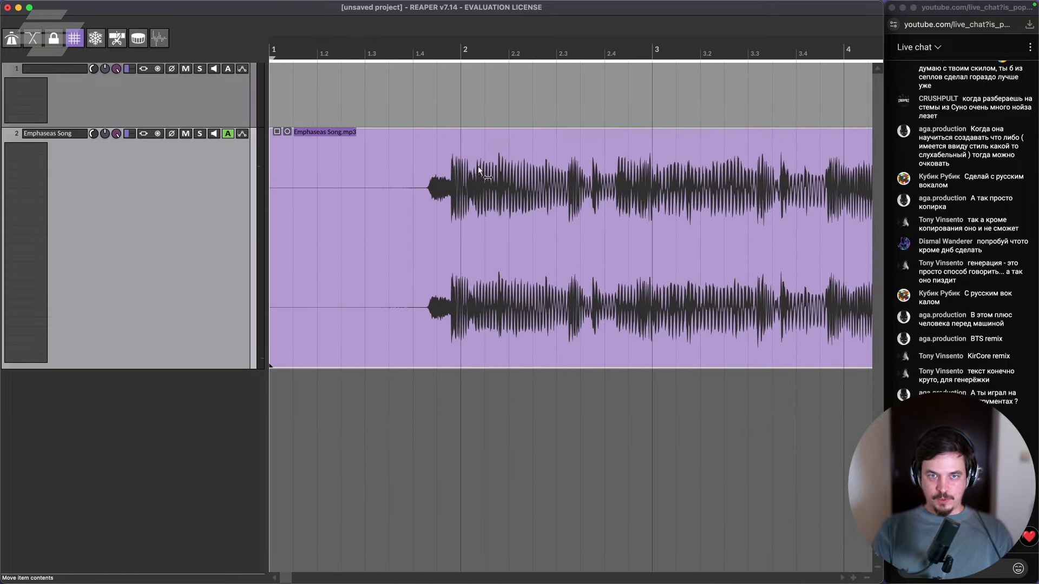
{"action": "left_click_drag", "start_coordinate": [478, 167], "coordinate": [330, 188]}
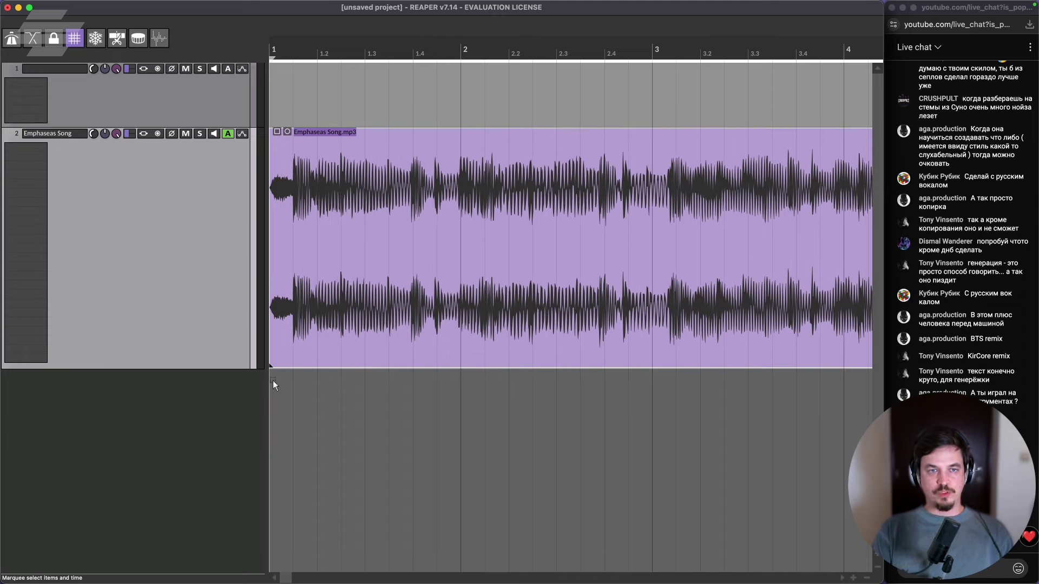
{"action": "left_click", "coordinate": [275, 425]}
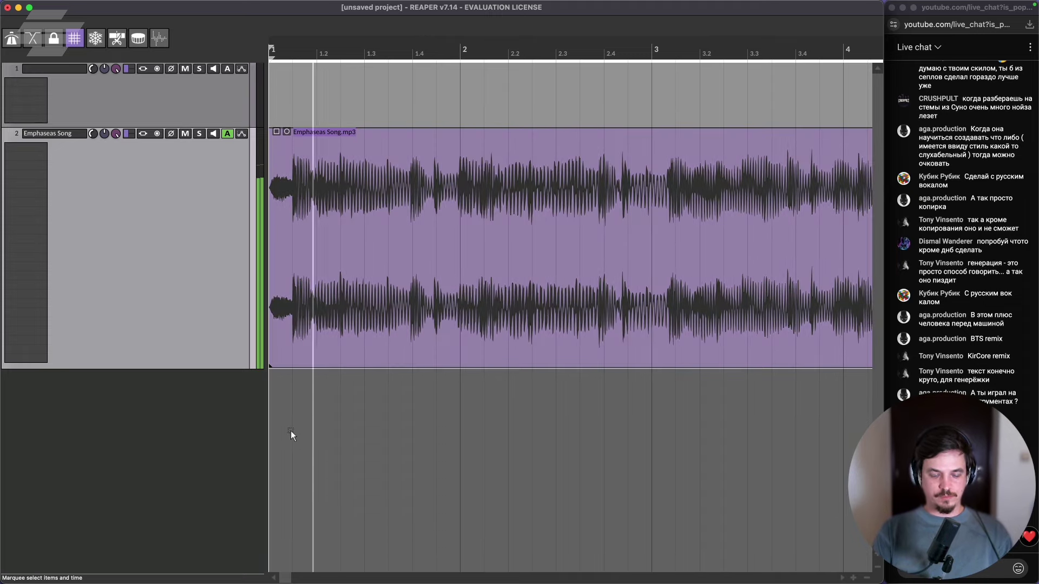
{"action": "scroll", "coordinate": [407, 405], "scroll_direction": "down", "scroll_amount": 10}
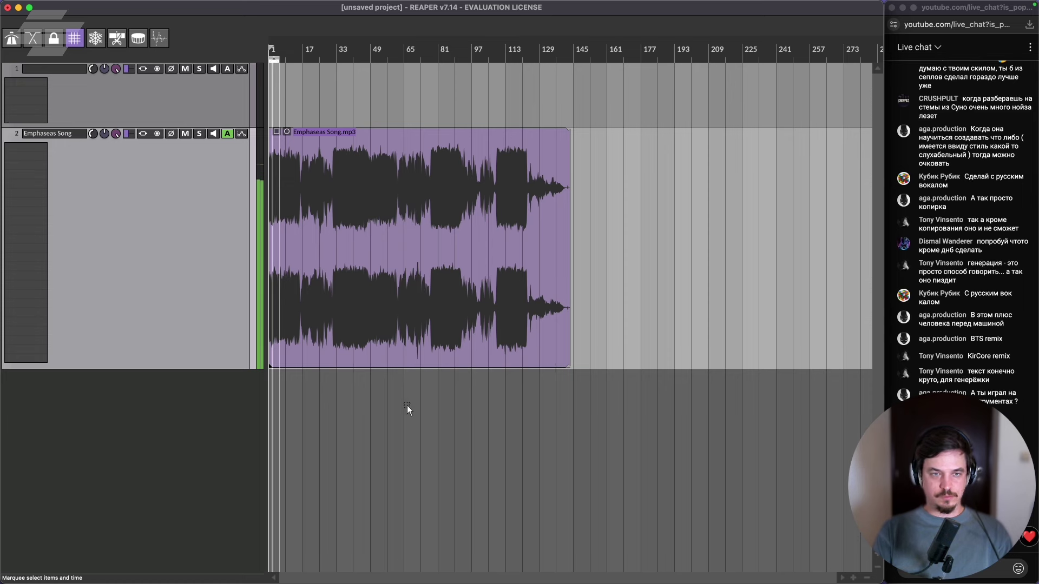
- Show the transport bar and mixer, and add the MAnalyzer (MeldaProduction) effect to the master track
{"action": "key", "text": "super+alt+t"}
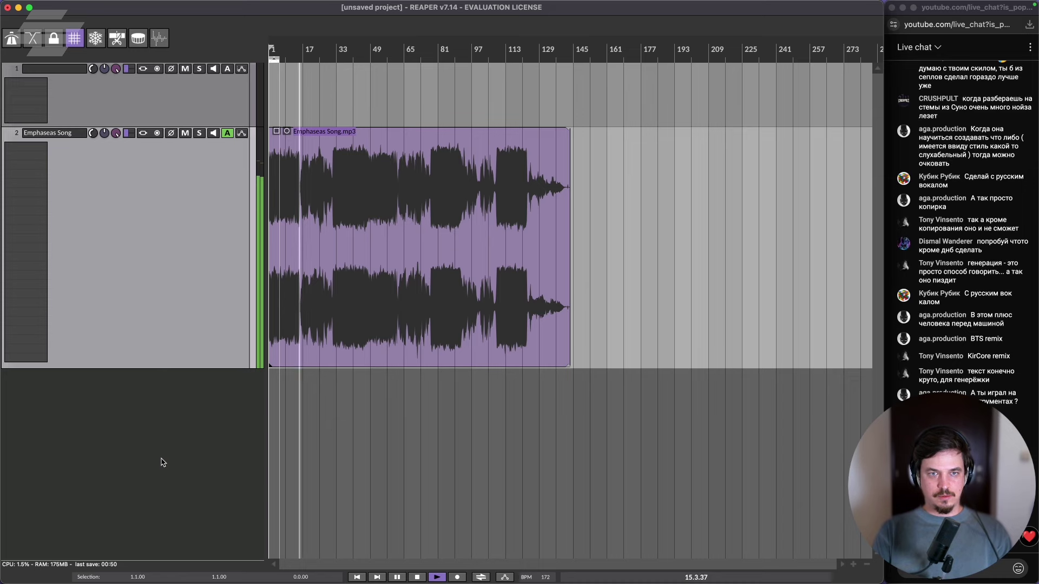
{"action": "key", "text": "super+m"}
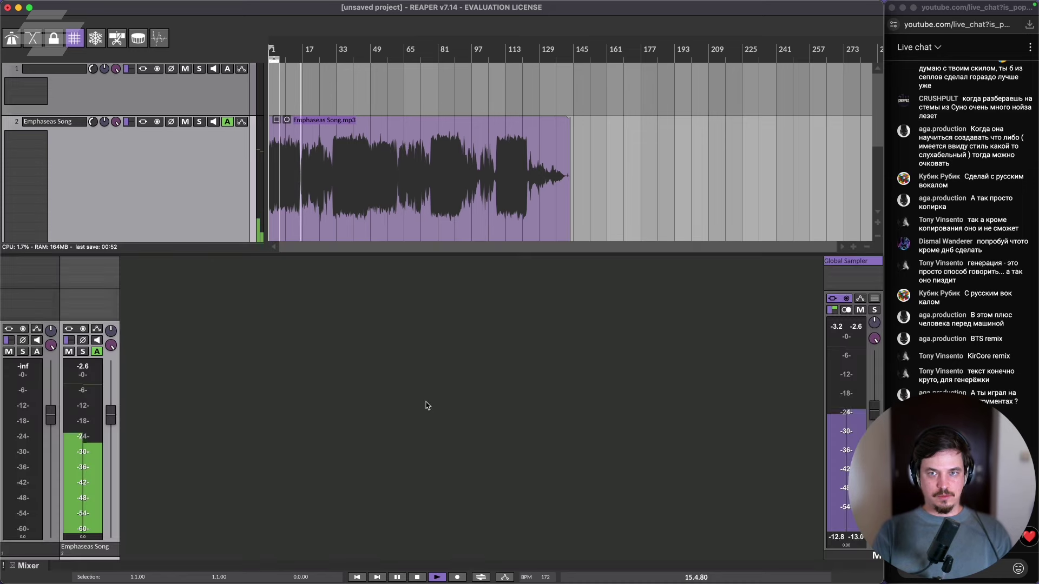
{"action": "double_click", "coordinate": [851, 271]}
{"action": "type", "text": "man"}
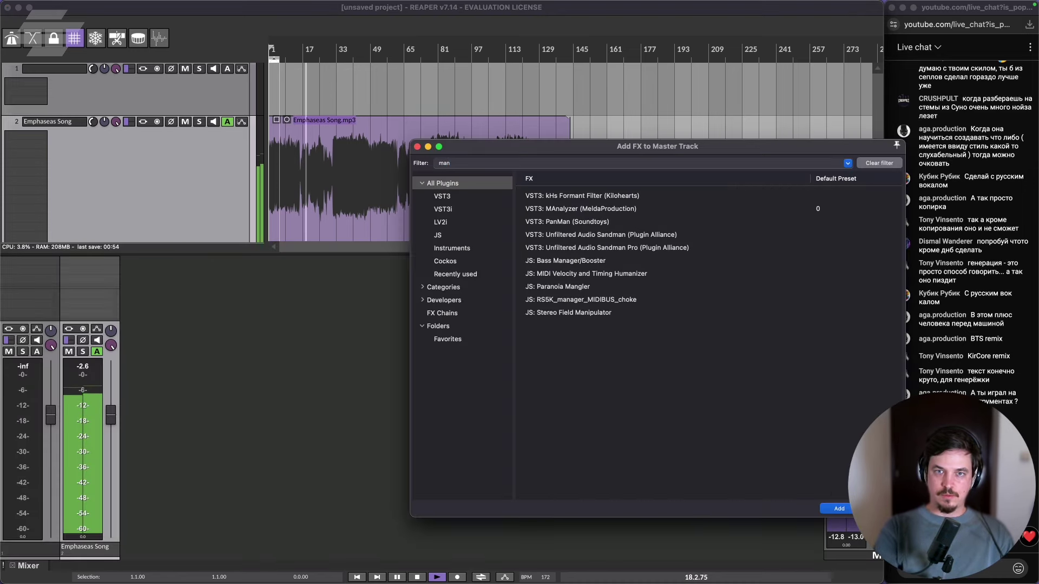
{"action": "left_click", "coordinate": [580, 208]}
{"action": "key", "text": "Return"}
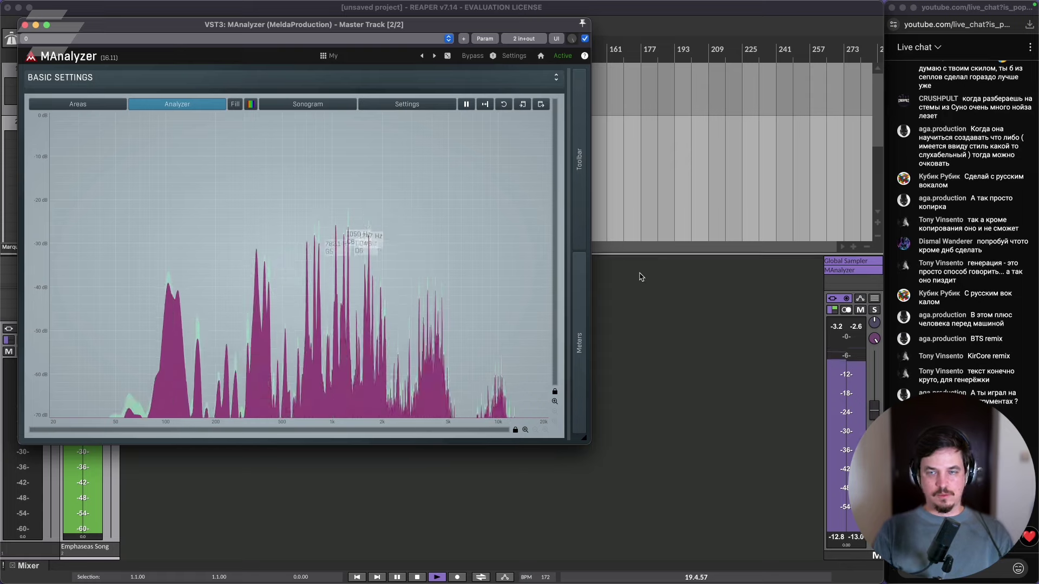
- Examine the song's frequency spectrum in MAnalyzer during playback, keeping the waveform in view, and close the analyzer window
{"action": "left_click_drag", "start_coordinate": [476, 25], "coordinate": [626, 76]}
{"action": "left_click_drag", "start_coordinate": [735, 493], "coordinate": [667, 435]}
{"action": "left_click_drag", "start_coordinate": [526, 81], "coordinate": [672, 221]}
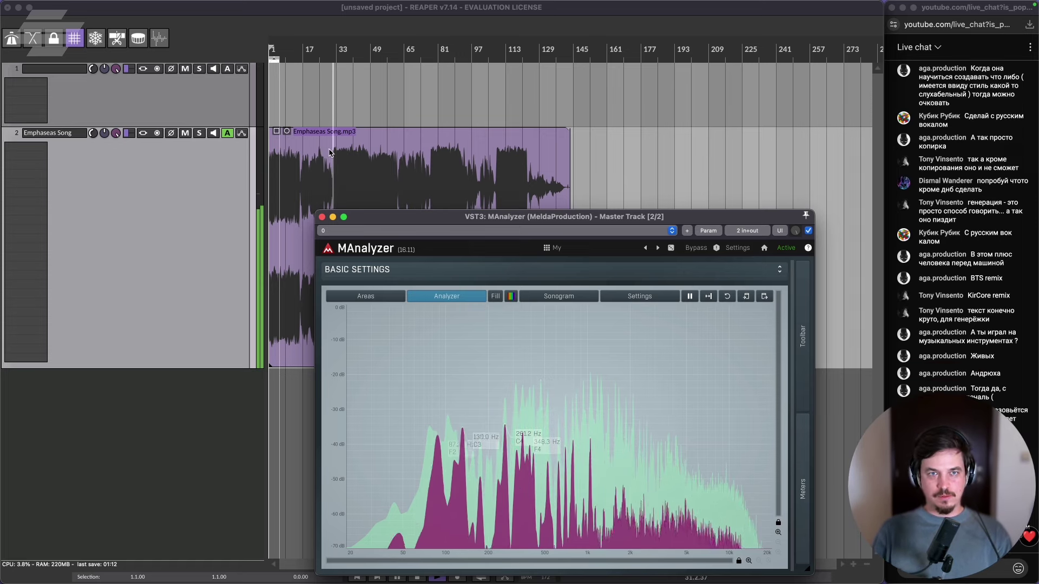
{"action": "left_click_drag", "start_coordinate": [411, 216], "coordinate": [466, 240]}
{"action": "scroll", "coordinate": [324, 185], "scroll_direction": "up", "scroll_amount": 4}
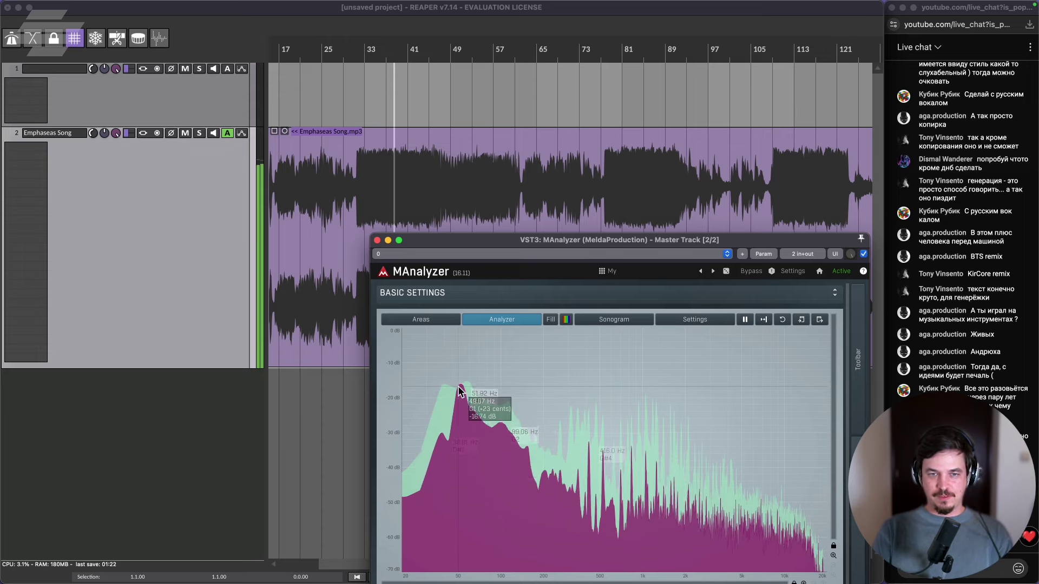
{"action": "left_click_drag", "start_coordinate": [495, 243], "coordinate": [459, 208]}
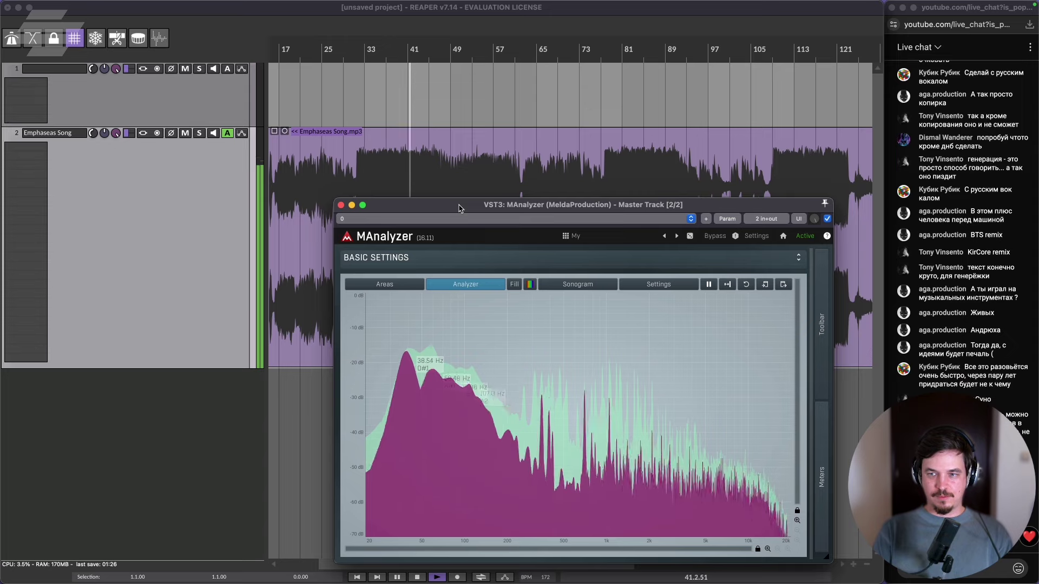
{"action": "left_click_drag", "start_coordinate": [458, 208], "coordinate": [378, 248]}
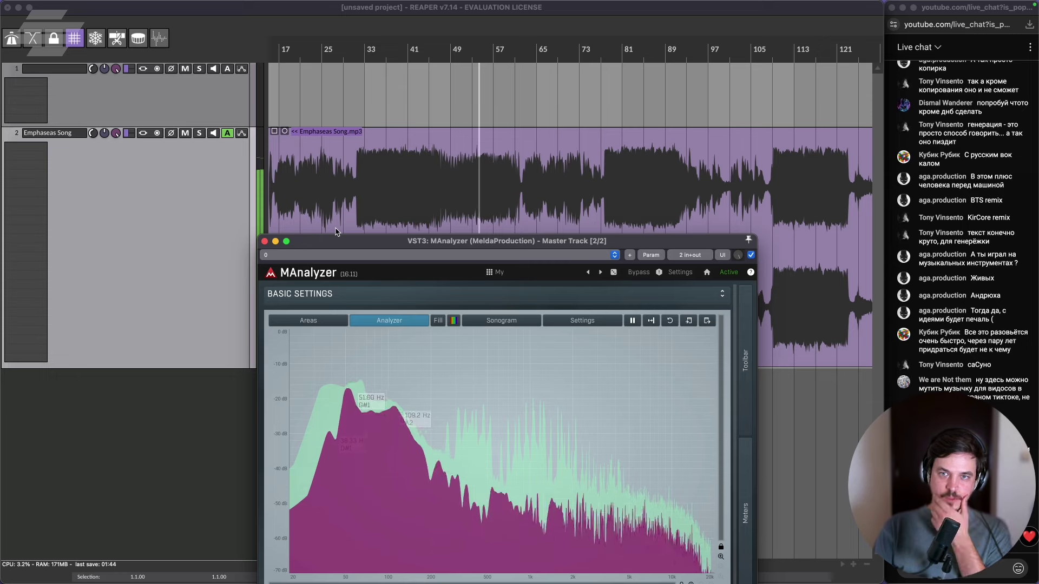
{"action": "left_click", "coordinate": [264, 241]}
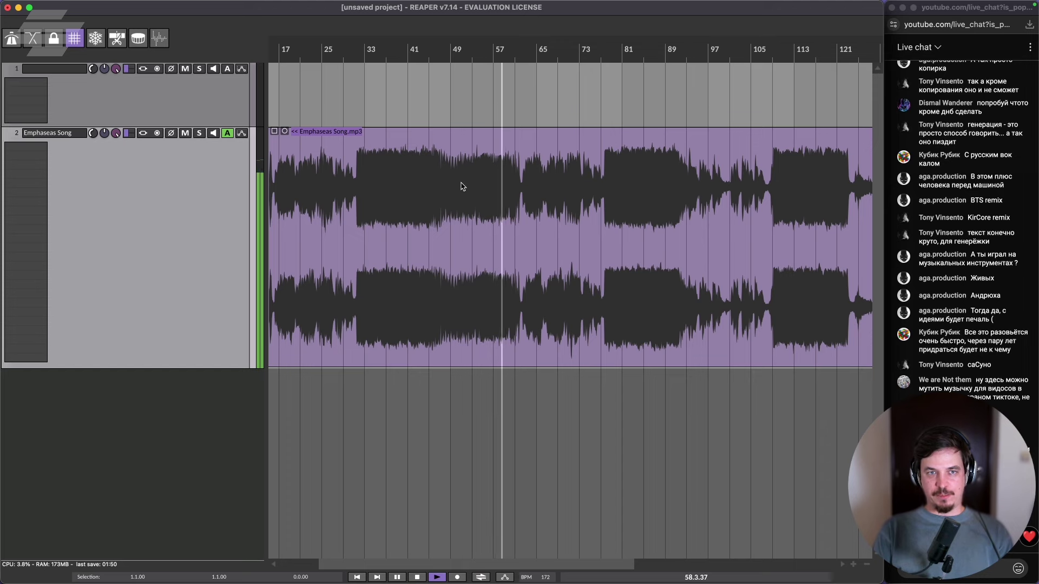
- Listen to the song's later sections by playing from bar 77 and from bar 101
{"action": "scroll", "coordinate": [581, 187], "scroll_direction": "up", "scroll_amount": 3}
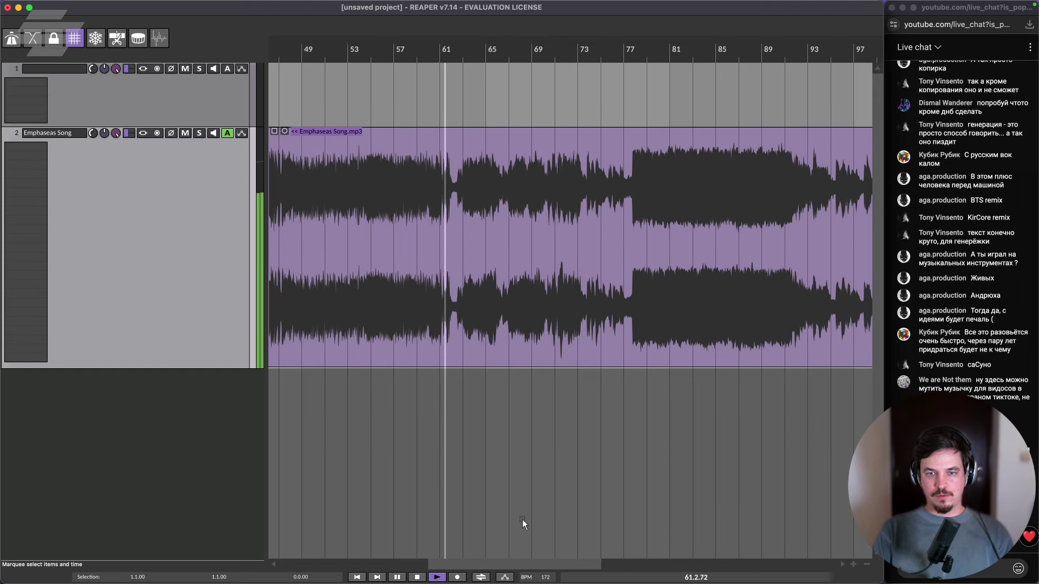
{"action": "left_click_drag", "start_coordinate": [511, 565], "coordinate": [523, 568]}
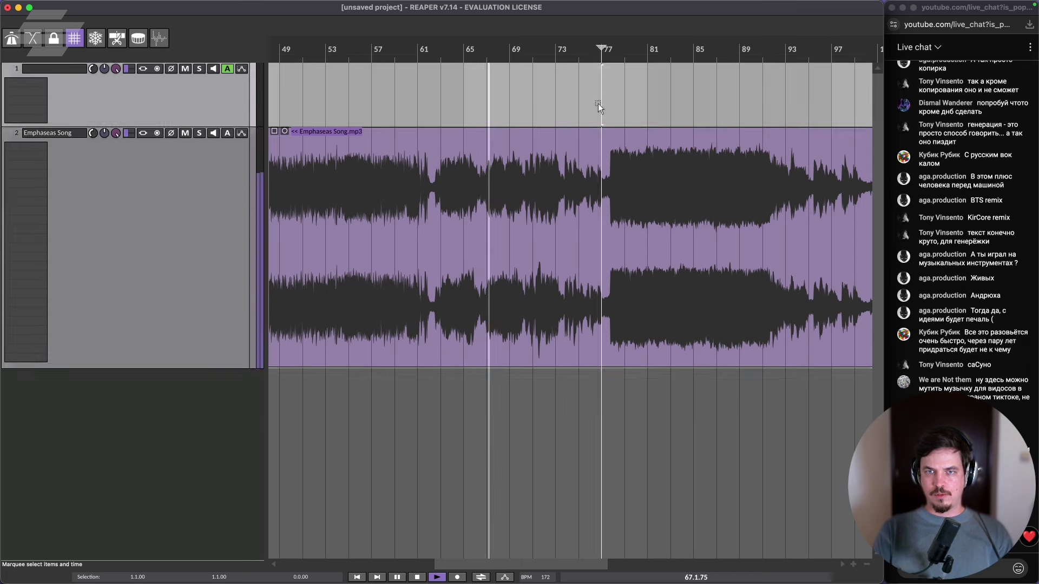
{"action": "left_click", "coordinate": [598, 103]}
{"action": "scroll", "coordinate": [600, 107], "scroll_direction": "down", "scroll_amount": 3}
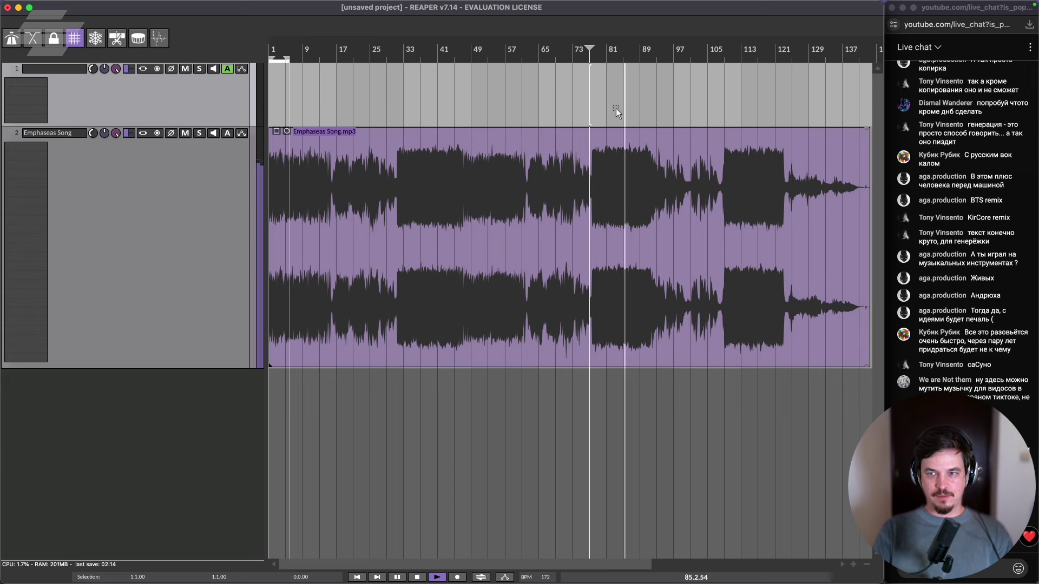
{"action": "left_click", "coordinate": [688, 110]}
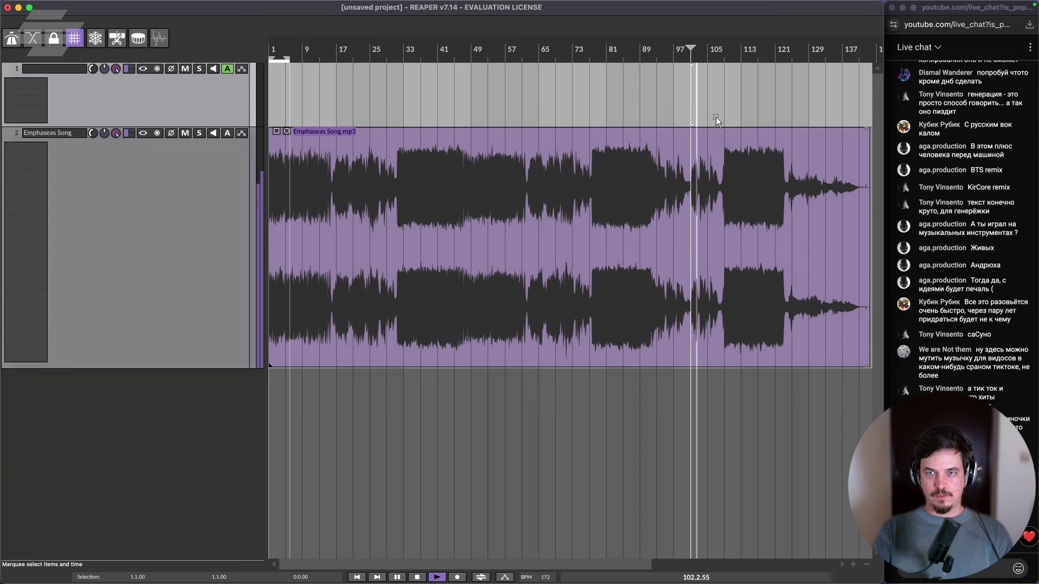
- Listen to the last loud section, skip to the outro at bar 125, and stop playback
{"action": "left_click_drag", "start_coordinate": [590, 570], "coordinate": [658, 568]}
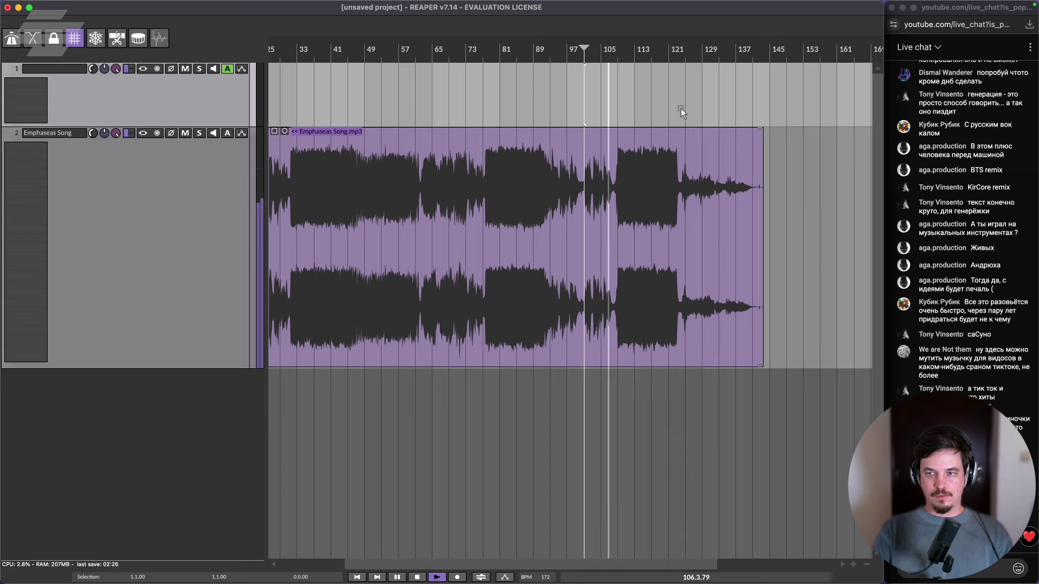
{"action": "scroll", "coordinate": [687, 115], "scroll_direction": "up", "scroll_amount": 5}
{"action": "scroll", "coordinate": [690, 117], "scroll_direction": "down", "scroll_amount": 3}
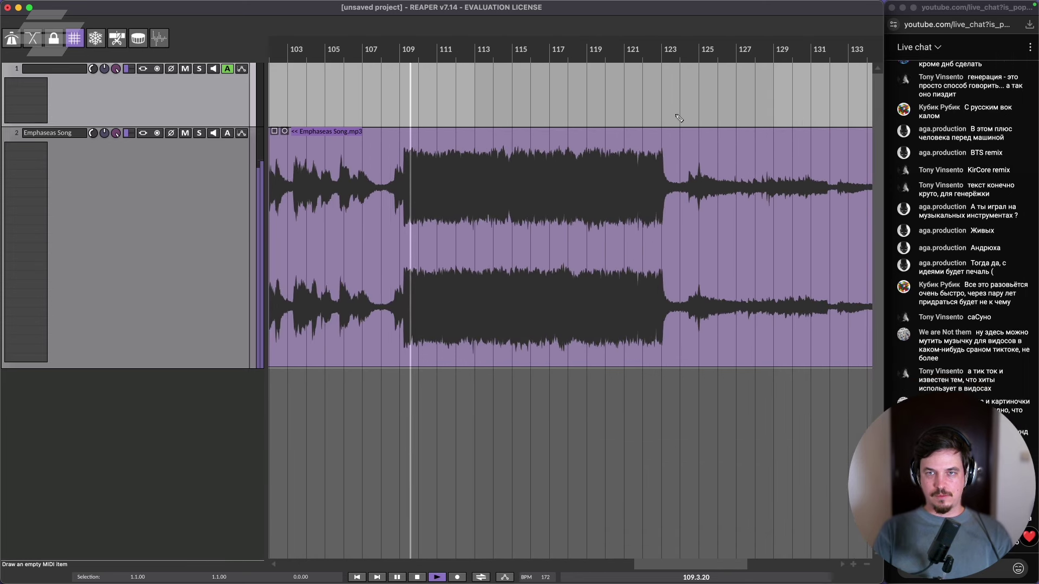
{"action": "left_click", "coordinate": [690, 112]}
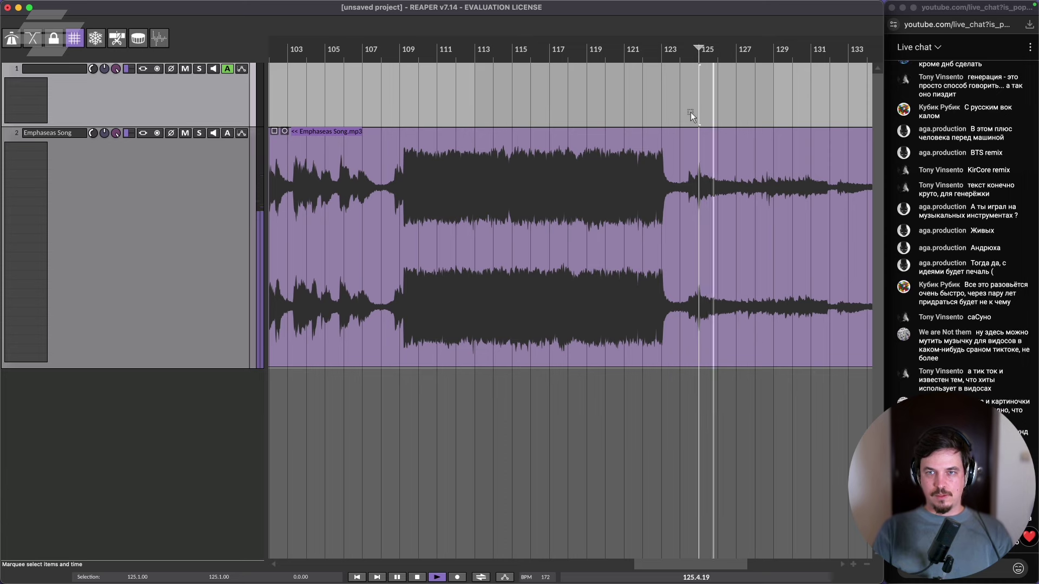
{"action": "scroll", "coordinate": [680, 113], "scroll_direction": "down", "scroll_amount": 4}
{"action": "key", "text": "space"}
{"action": "scroll", "coordinate": [562, 130], "scroll_direction": "down", "scroll_amount": 3}
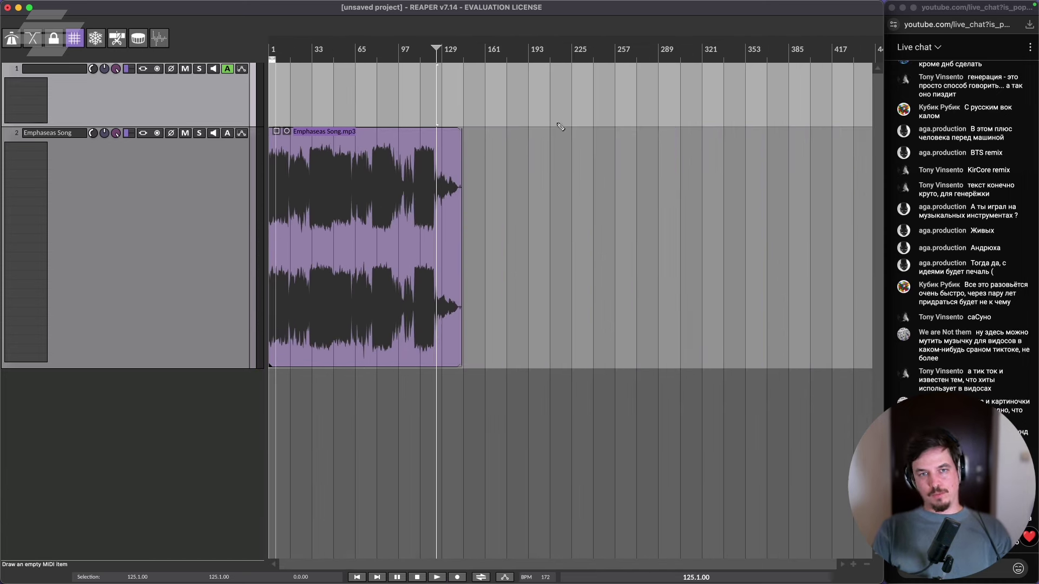
- Play the song briefly from bar 17, where the quieter section begins, and stop playback
{"action": "scroll", "coordinate": [320, 142], "scroll_direction": "up", "scroll_amount": 3}
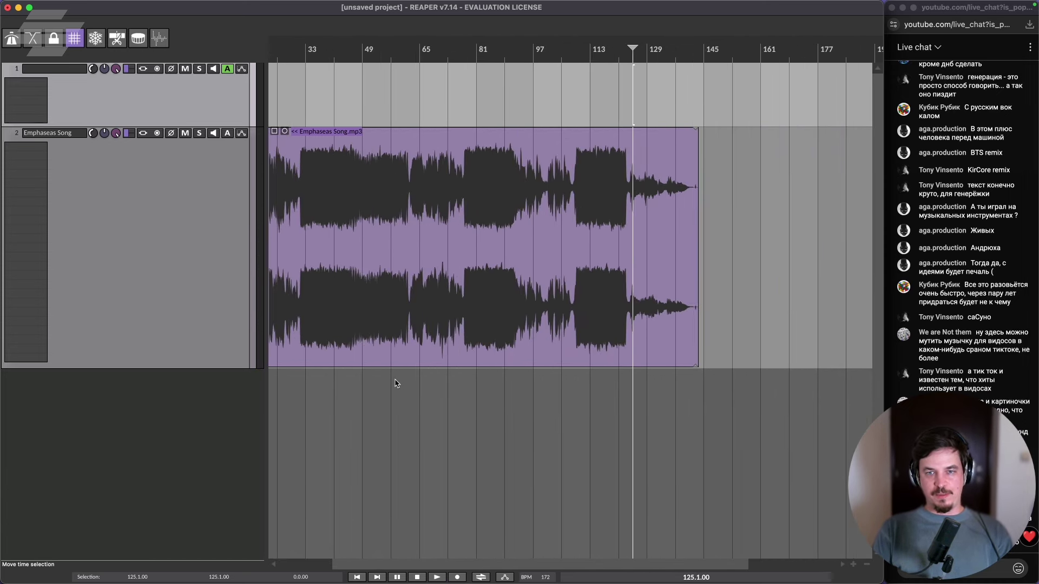
{"action": "scroll", "coordinate": [395, 383], "scroll_direction": "left", "scroll_amount": 3}
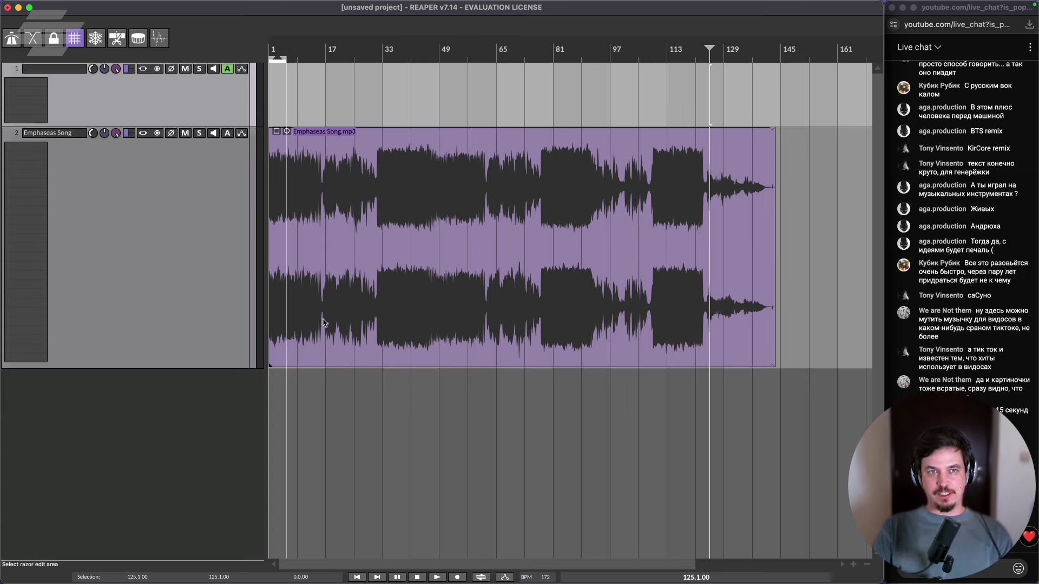
{"action": "left_click", "coordinate": [327, 407]}
{"action": "key", "text": "space"}
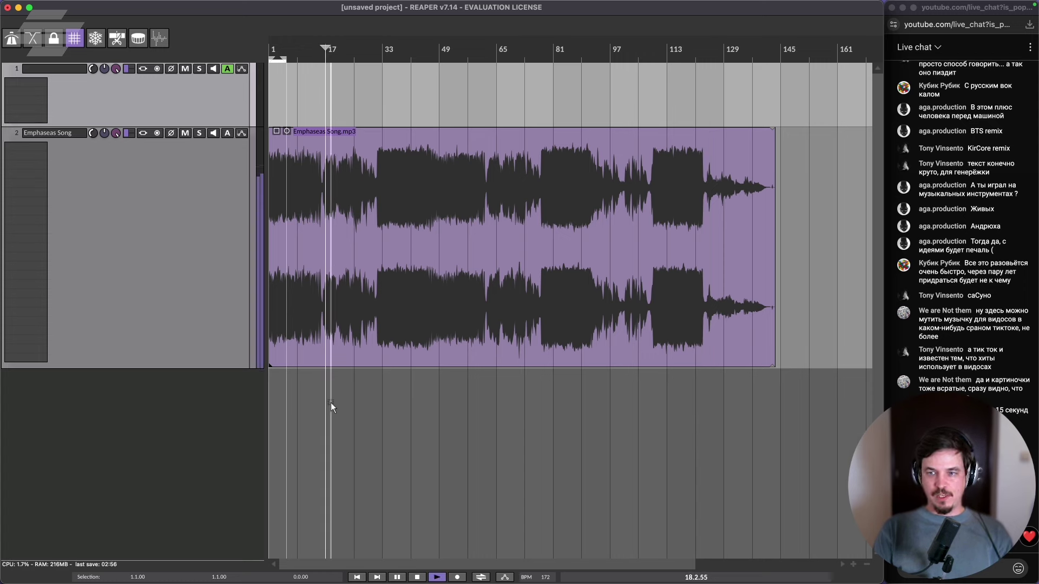
{"action": "key", "text": "space"}
{"action": "mouse_move", "coordinate": [470, 582]}
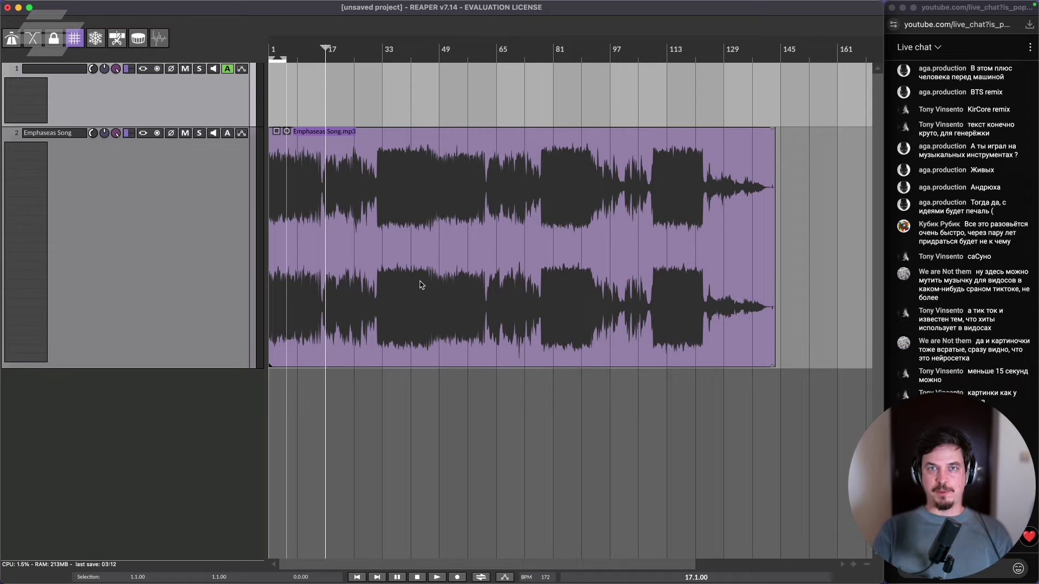
{"action": "mouse_move", "coordinate": [459, 3]}
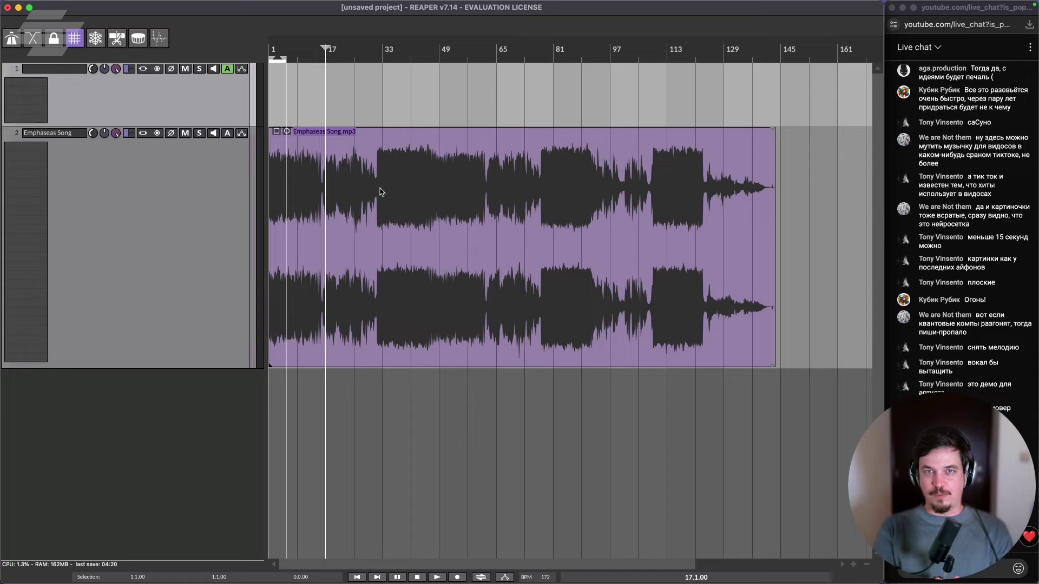
- Switch to the Suno page in the browser and play the first sdfsdf track
{"action": "key", "text": "super+Tab"}
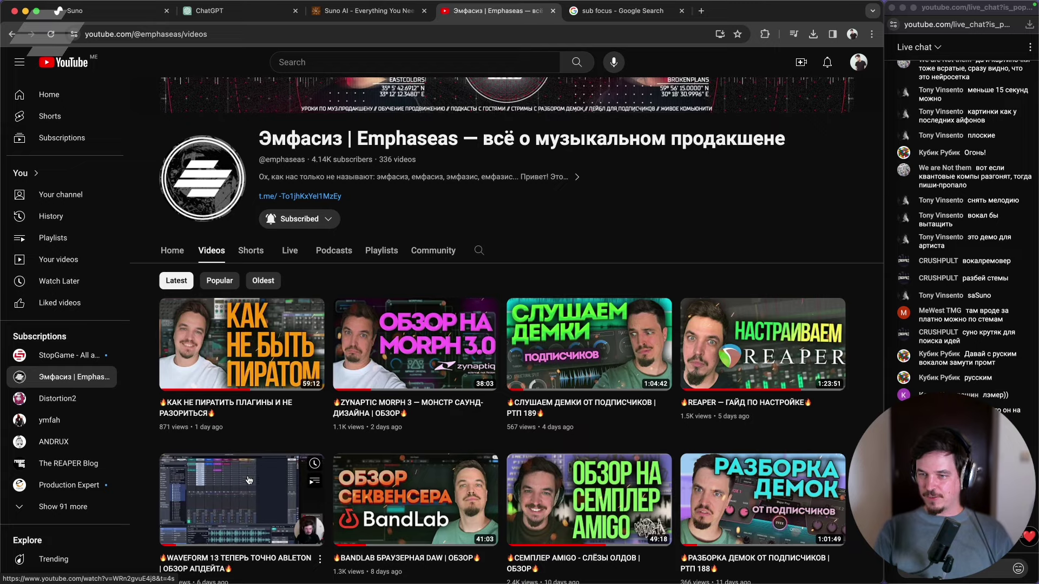
{"action": "left_click", "coordinate": [130, 12]}
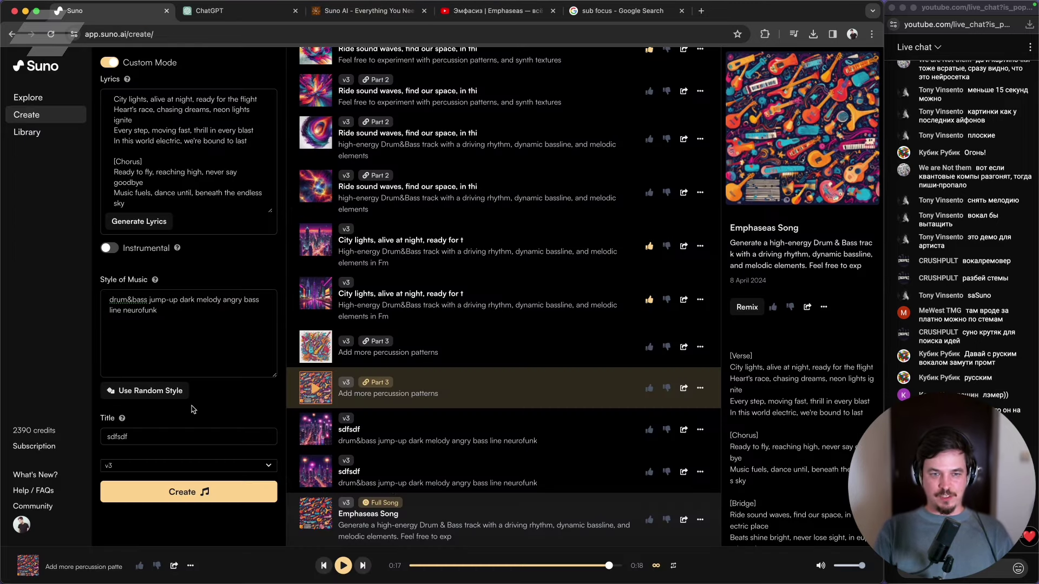
{"action": "left_click", "coordinate": [316, 429]}
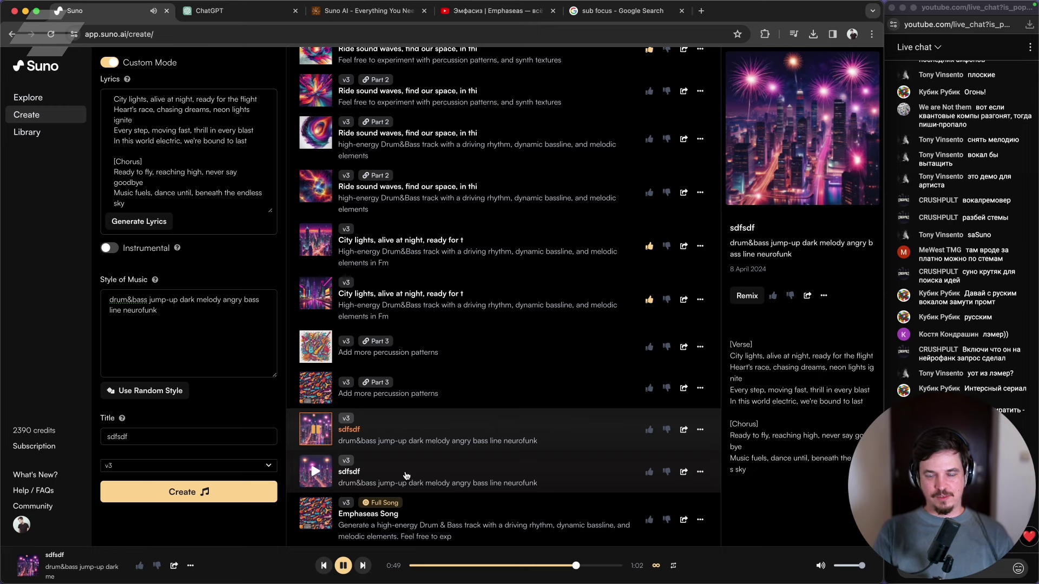
- Play the second sdfsdf track, skipping ahead to about 0:37 and to about 0:51
{"action": "left_click", "coordinate": [318, 473]}
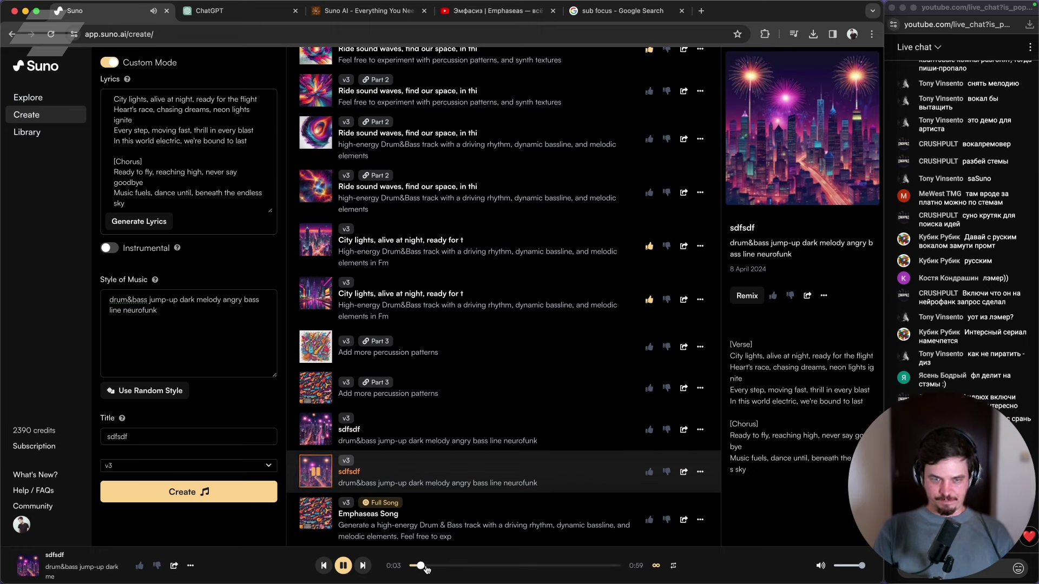
{"action": "left_click_drag", "start_coordinate": [427, 569], "coordinate": [537, 566]}
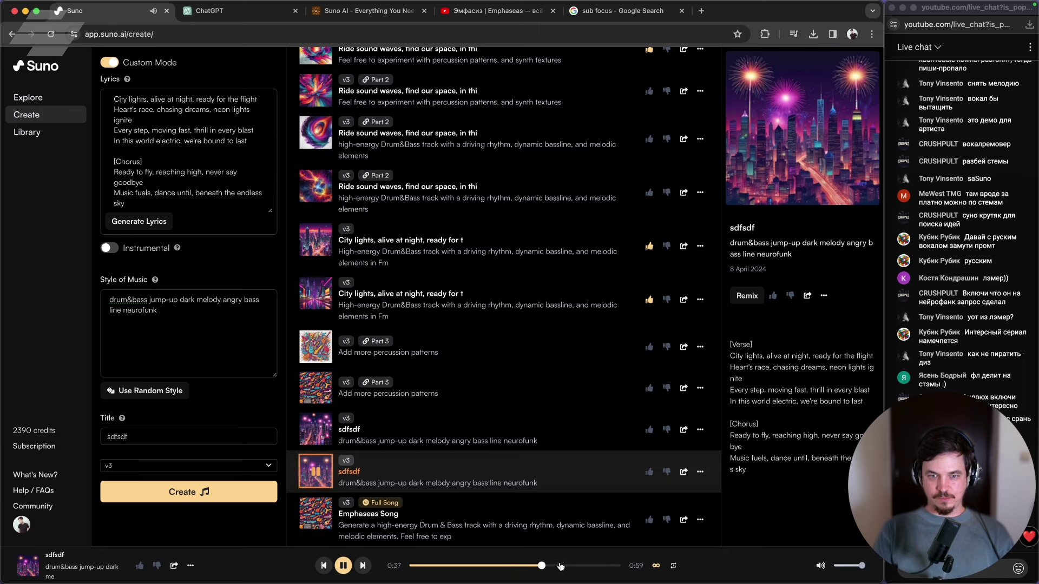
{"action": "left_click", "coordinate": [590, 566]}
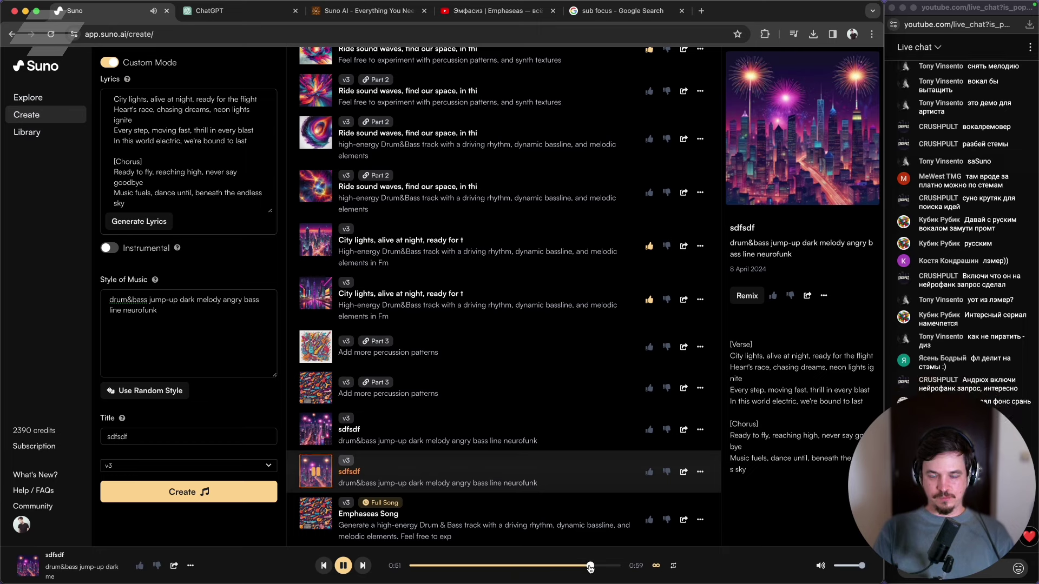